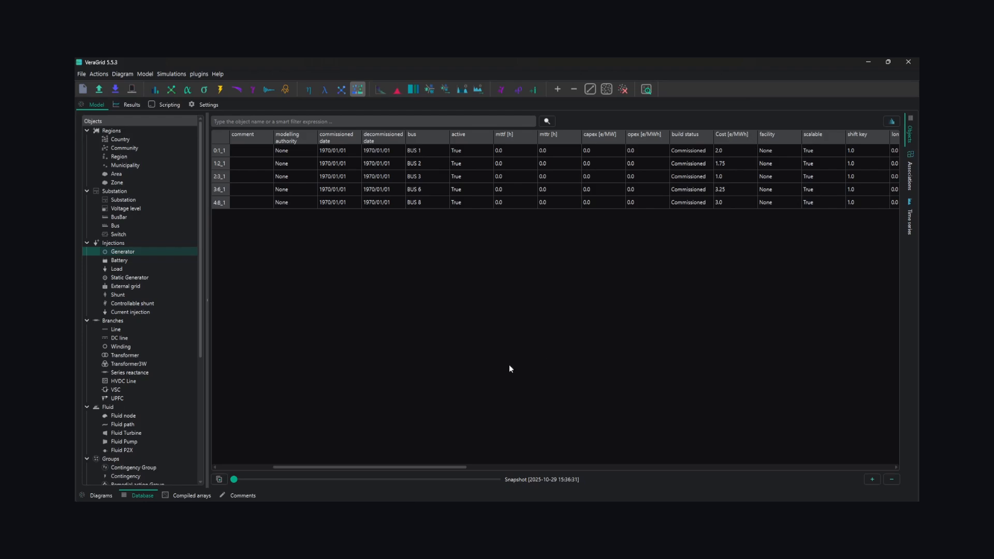
Examine the generators' cost, ramp and dispatch columns and the loads' cost and power columns in the database
drag(436, 465, 838, 472)
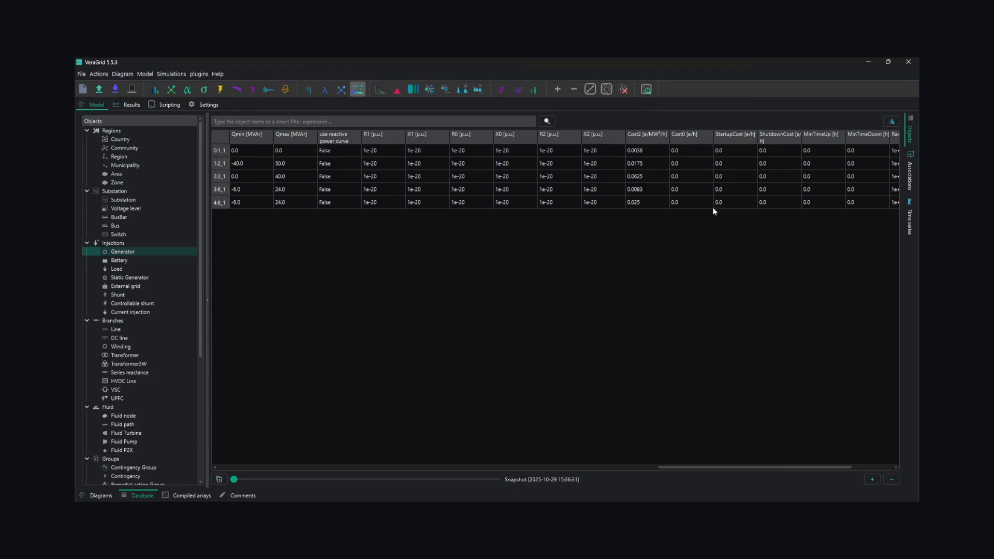
drag(784, 468, 845, 468)
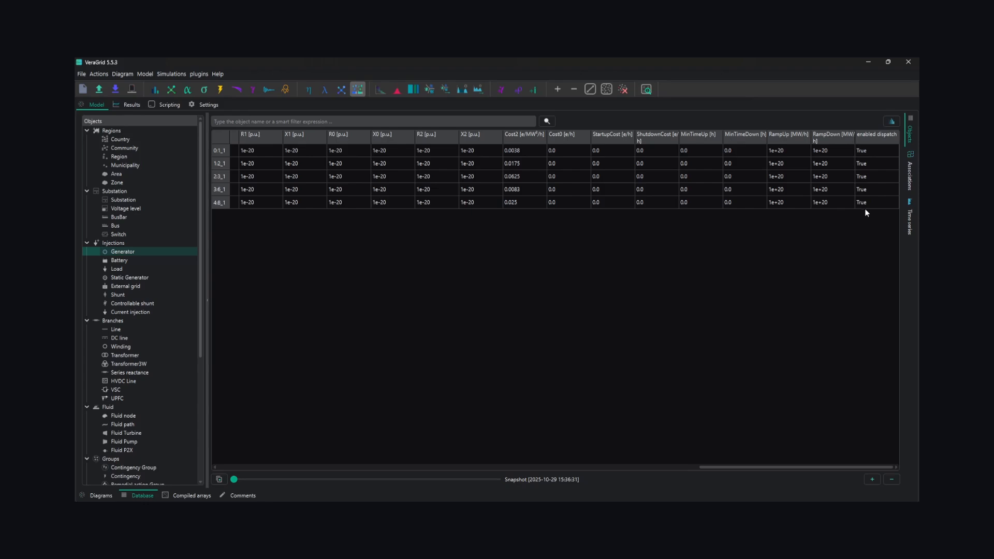
click(115, 269)
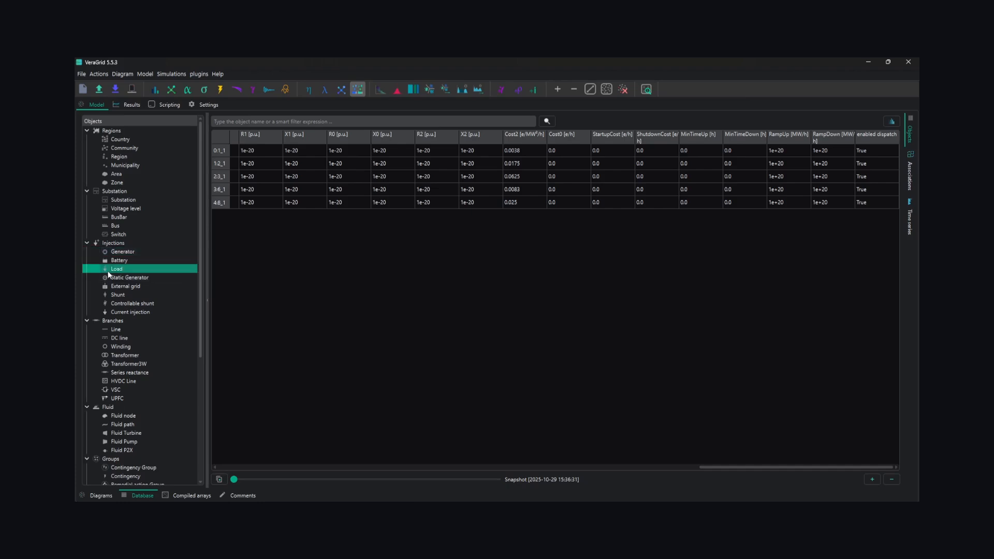
drag(734, 467, 420, 470)
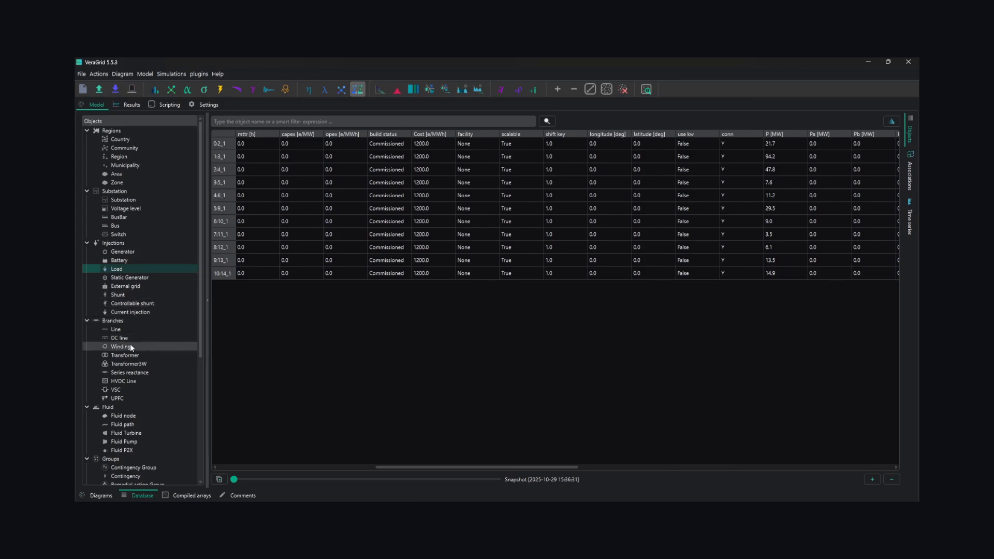
Check the line ratings in the database and return to the network diagram
click(123, 329)
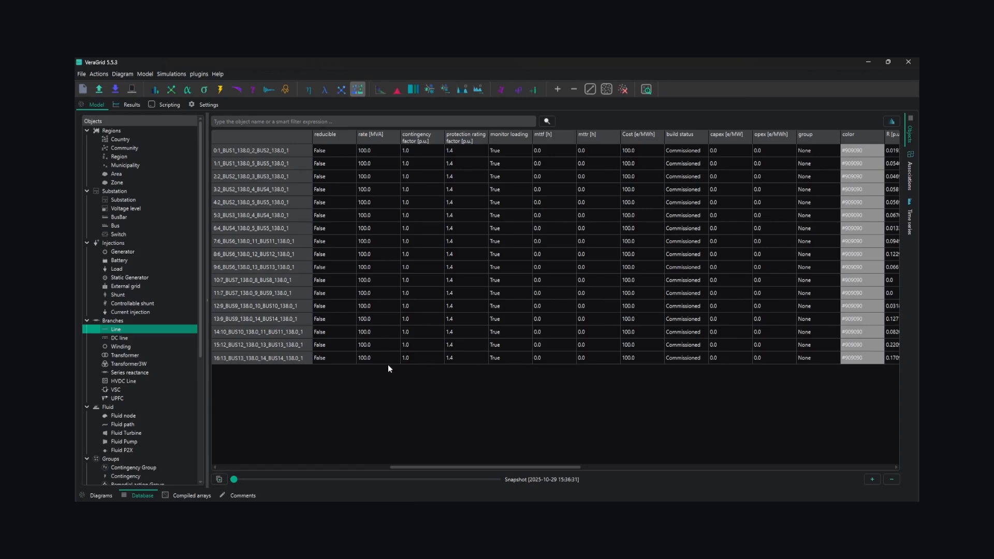
click(369, 156)
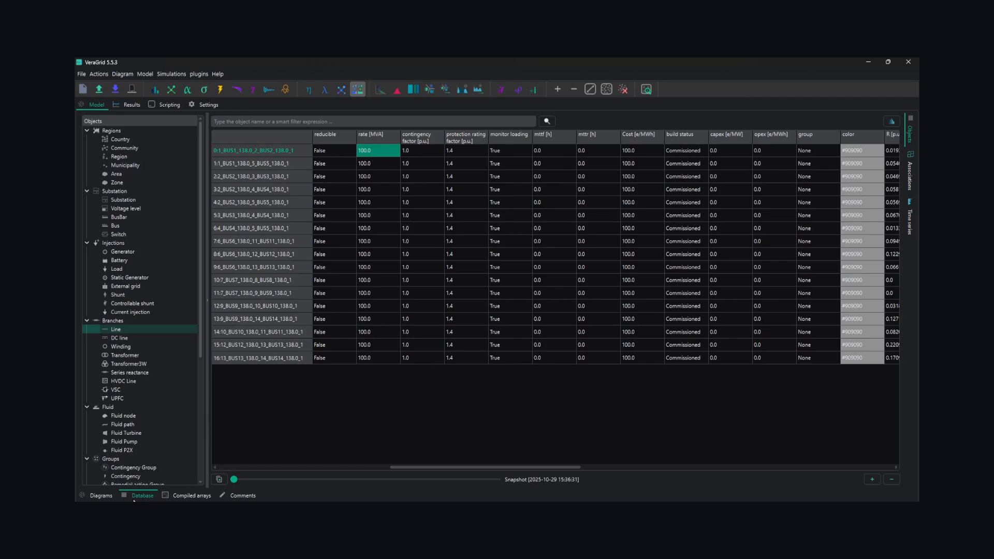
click(94, 497)
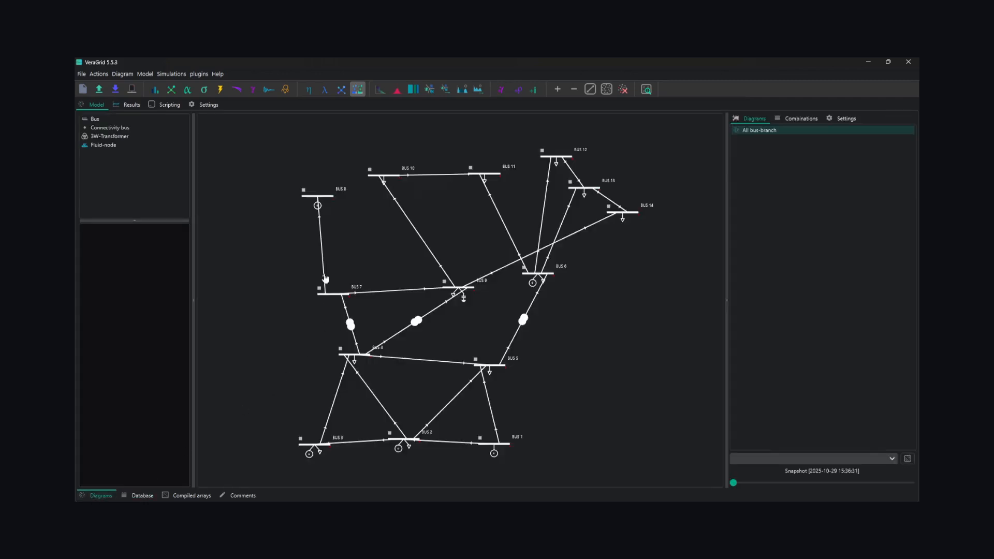
Review the optimal power flow settings, keep the Linear OPF method and run the optimal power flow
click(206, 105)
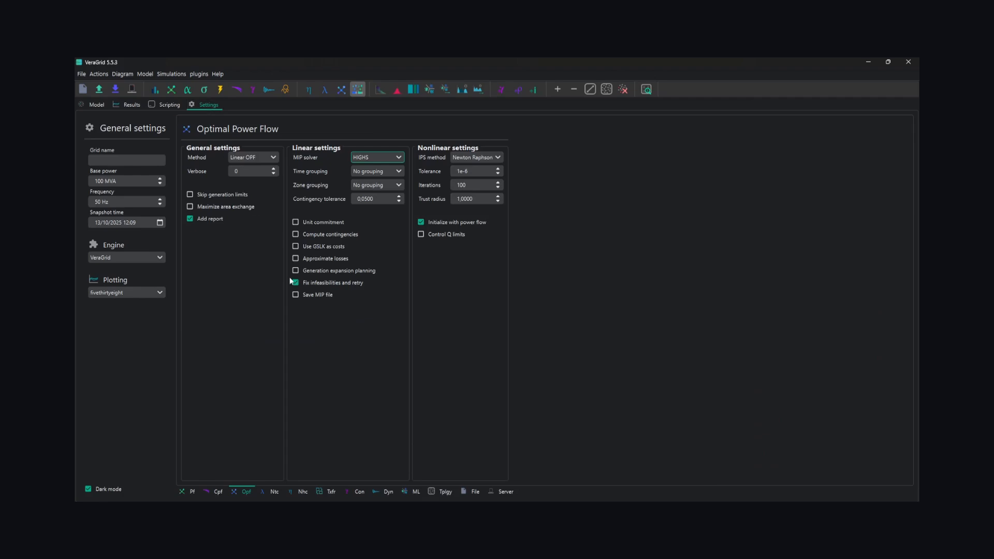
click(268, 158)
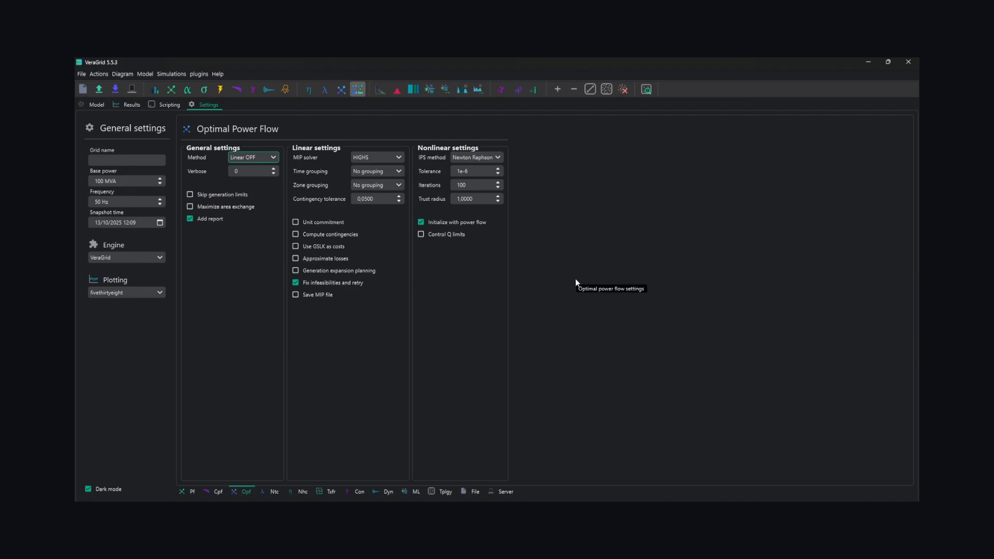
click(95, 104)
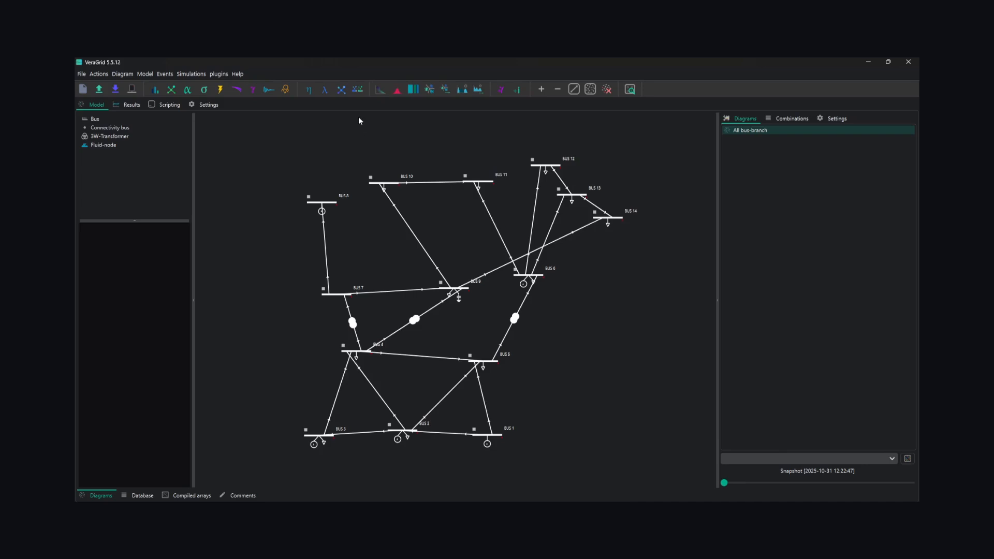
click(343, 91)
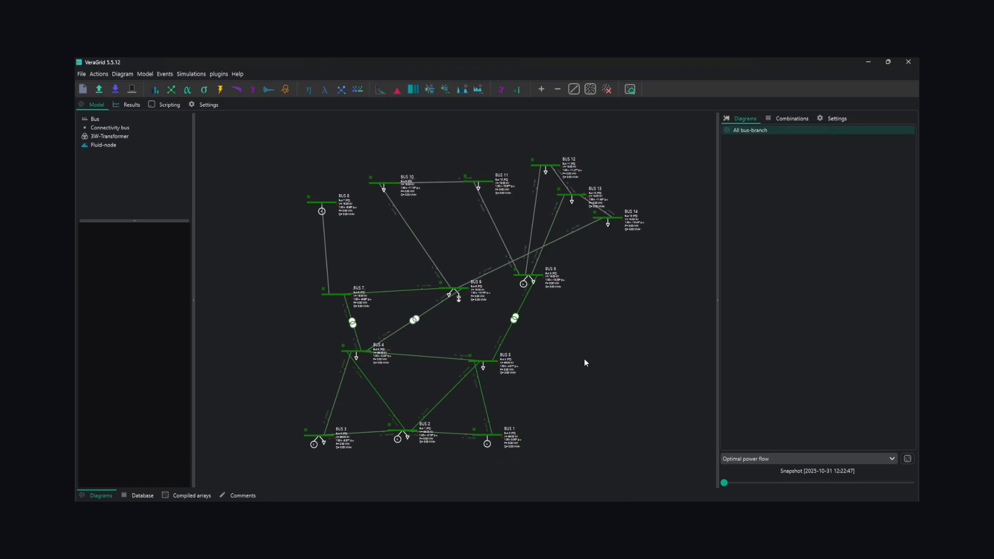
Inspect the optimal power flow results for nodal shadow prices, branch loading and generator power
click(137, 105)
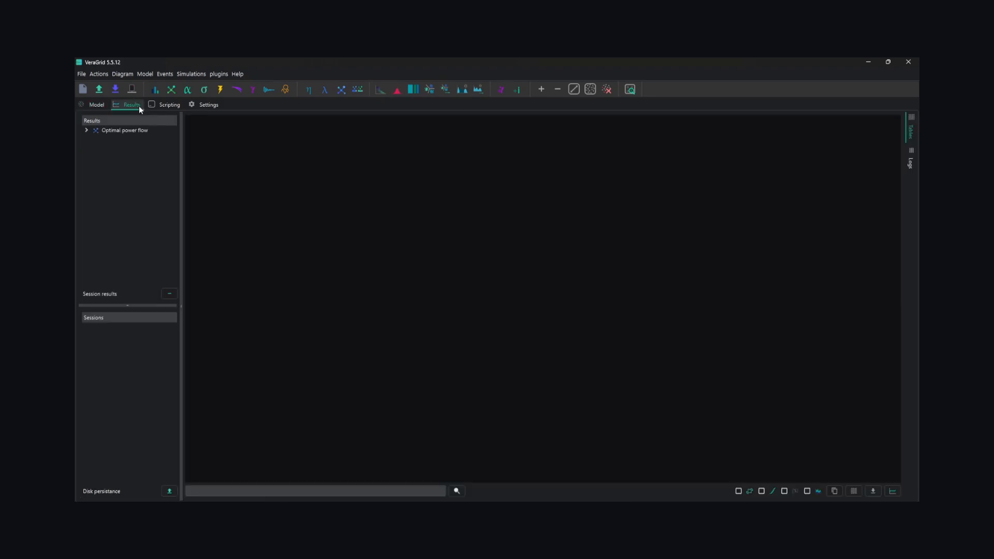
click(87, 130)
click(98, 138)
click(113, 161)
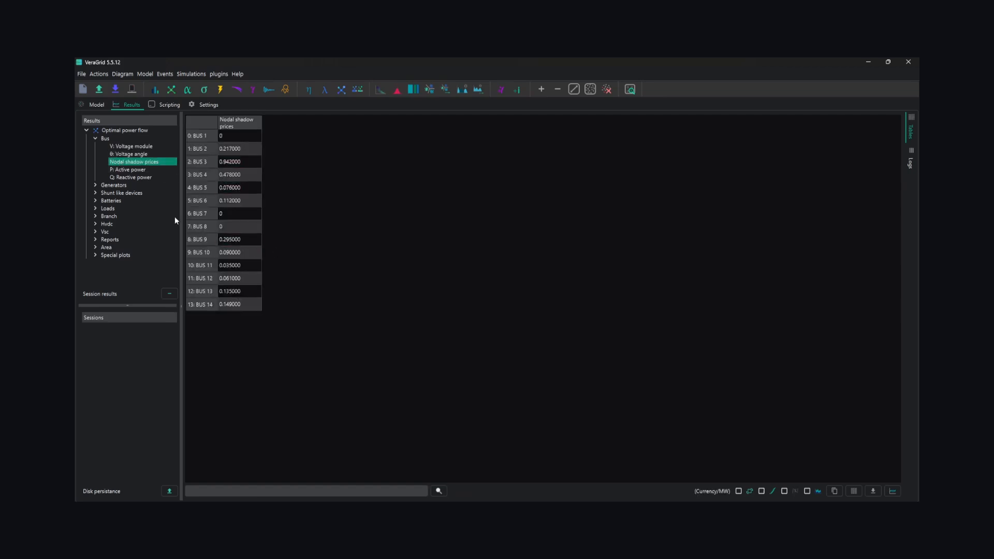
click(96, 185)
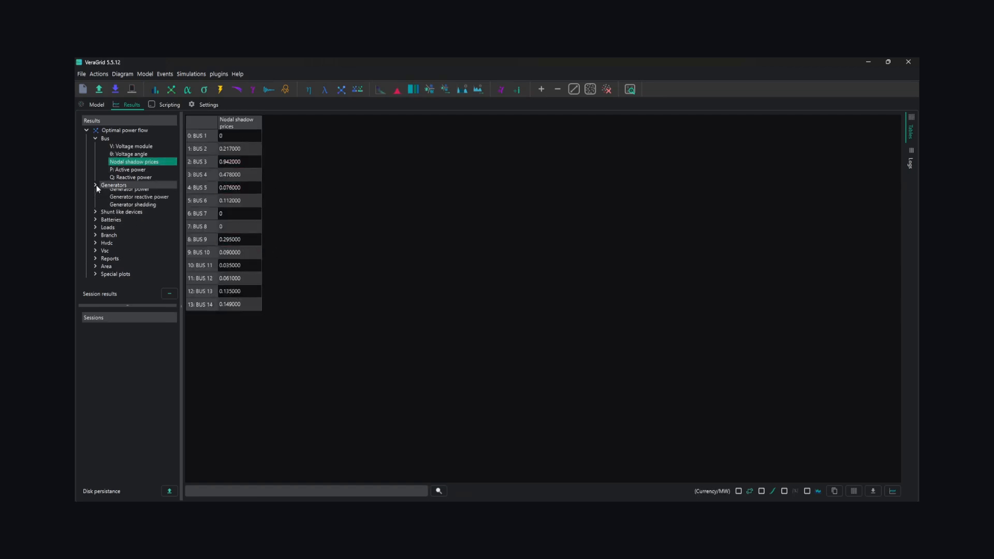
click(126, 154)
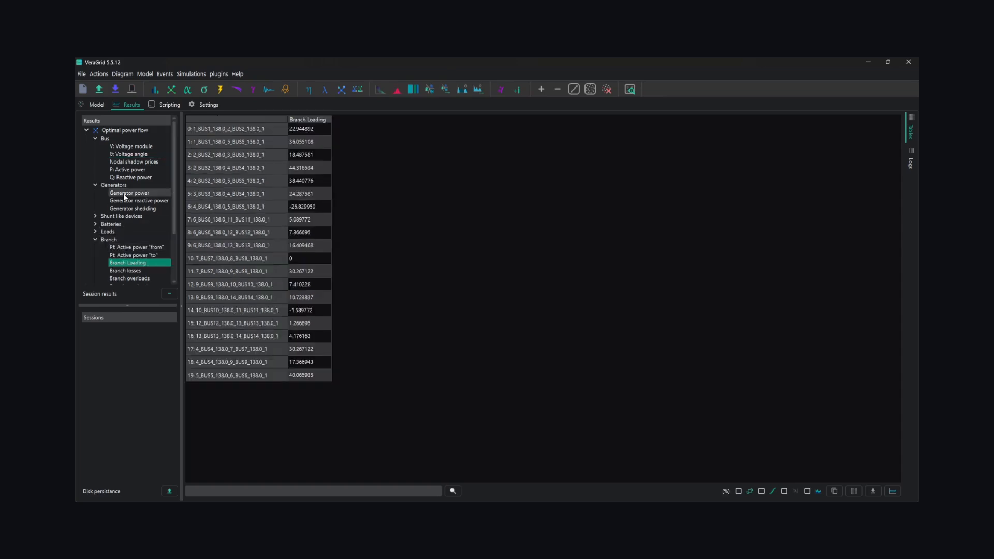
click(124, 194)
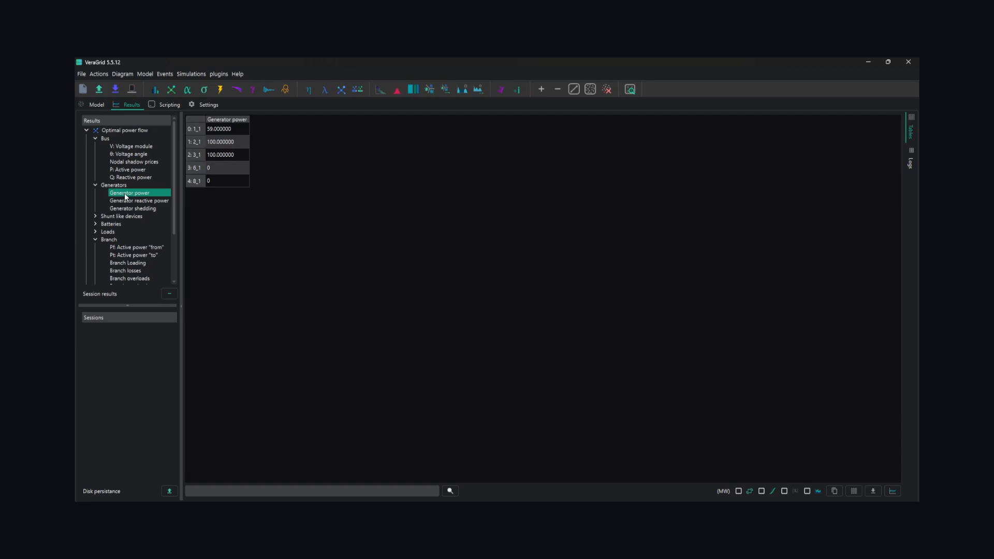
Enable passing the optimal power flow dispatch to the power flow and run the power flow
click(357, 90)
click(93, 105)
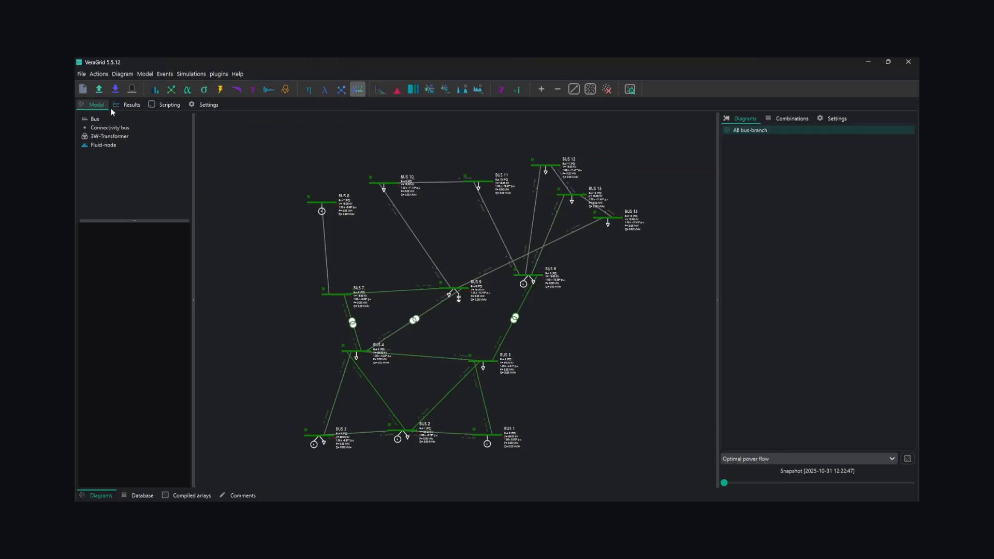
click(171, 90)
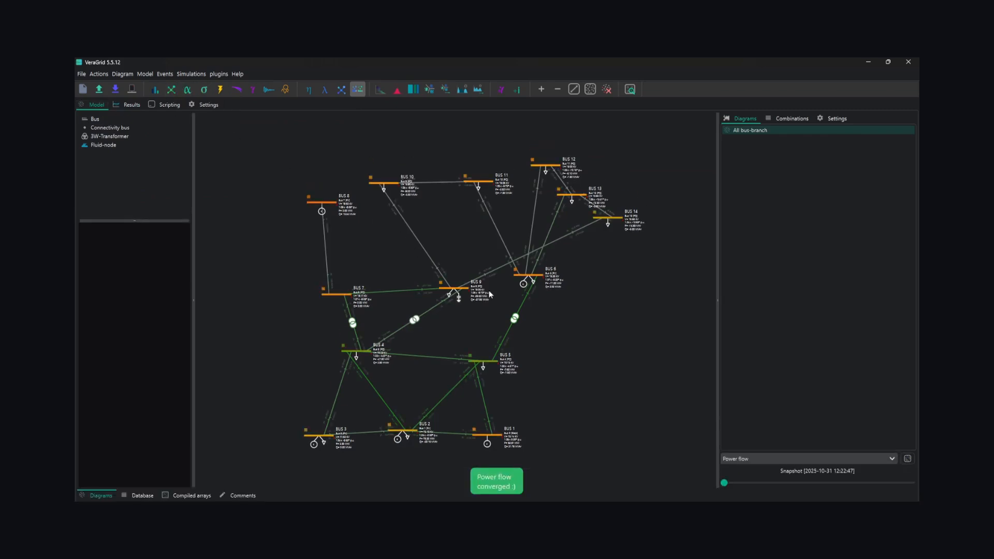
Inspect the bus voltage module table in the power flow results
click(128, 104)
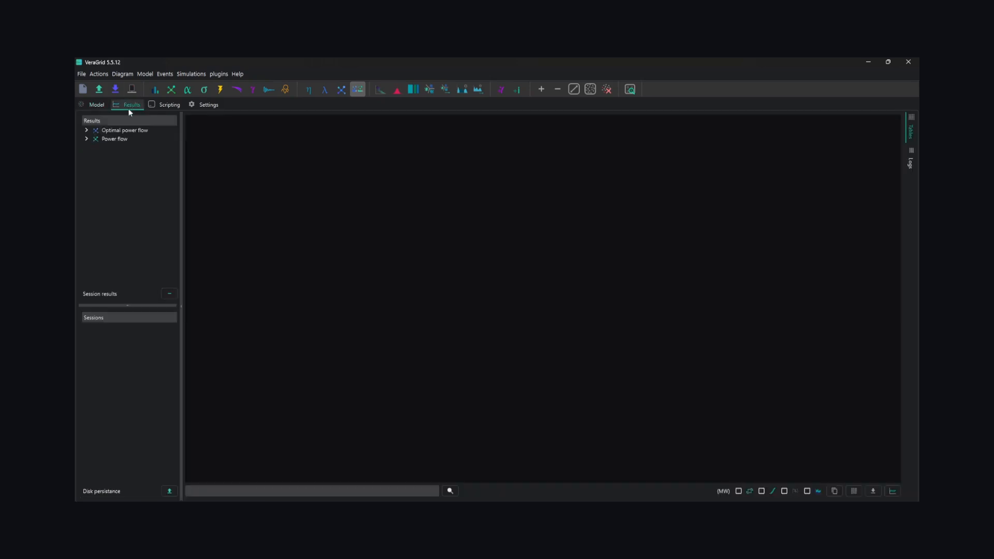
click(87, 139)
click(95, 147)
click(122, 157)
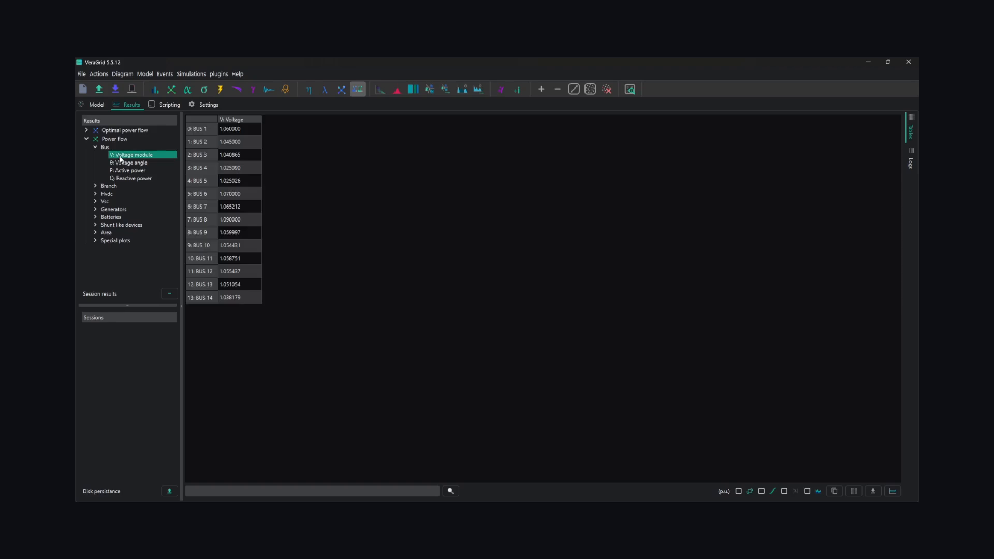
Run the Electrical_Validation script to plot the OPF and power flow loadings and voltages
click(164, 105)
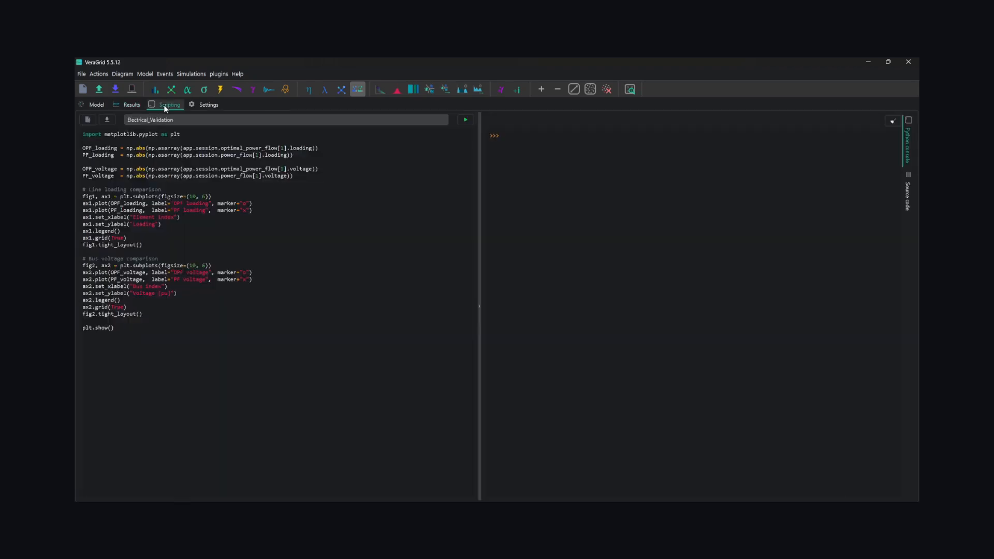
click(466, 119)
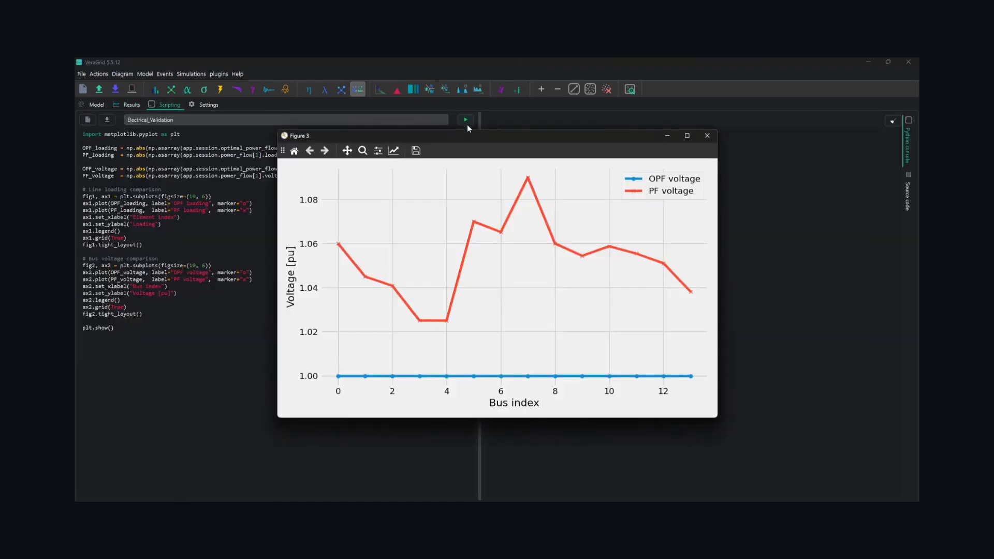
Compare the voltage and loading figures side by side, resizing them to avoid overlap, and close both
drag(453, 145, 321, 145)
drag(550, 136, 698, 134)
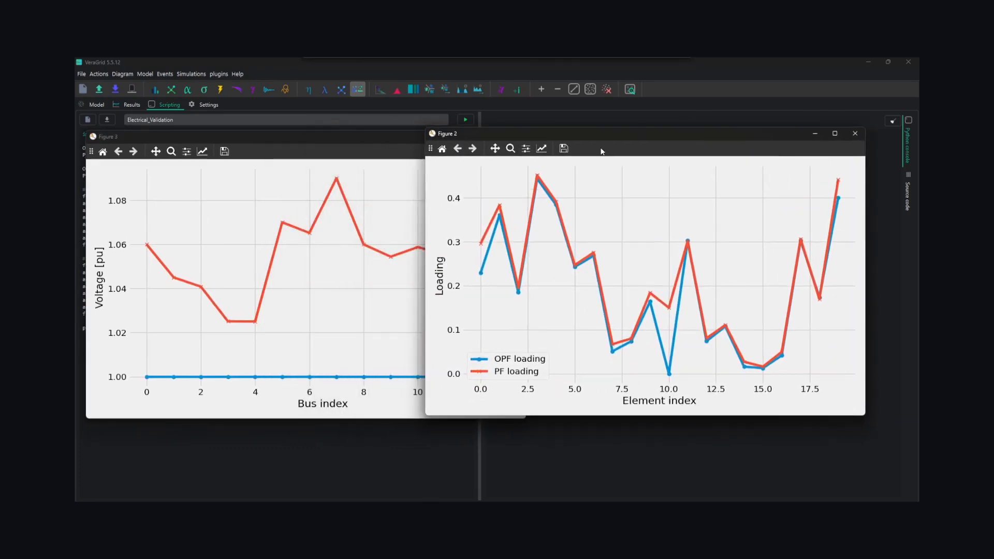
drag(424, 203, 463, 196)
click(522, 196)
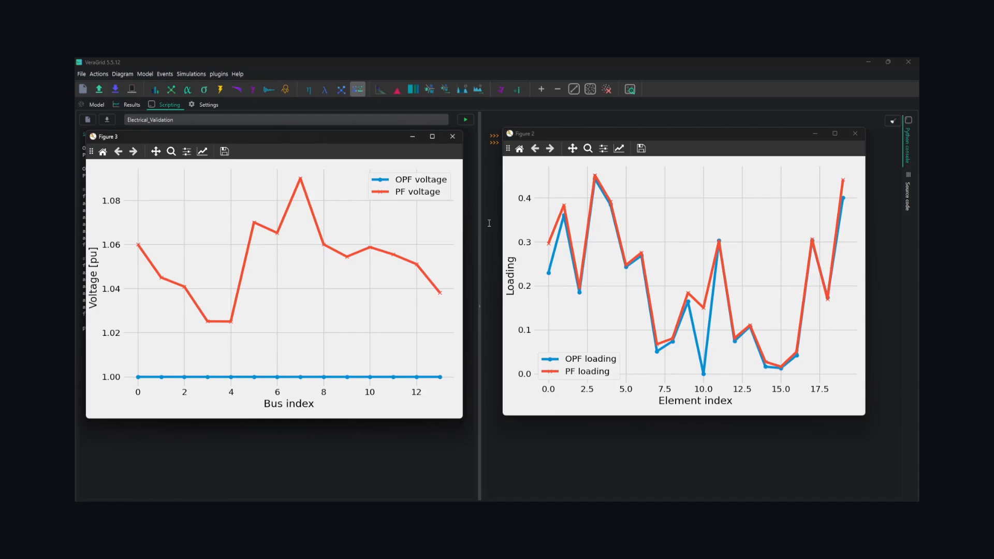
click(457, 142)
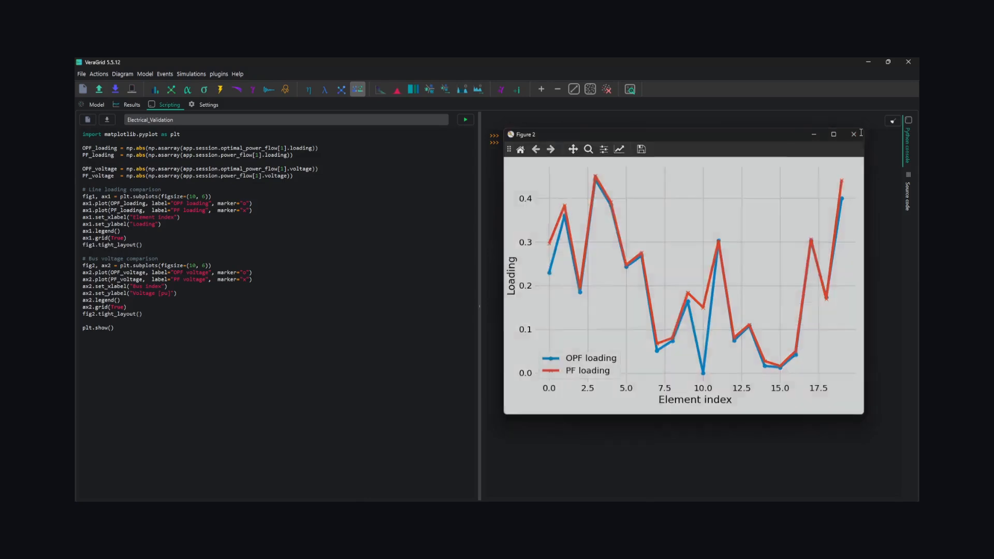
click(855, 134)
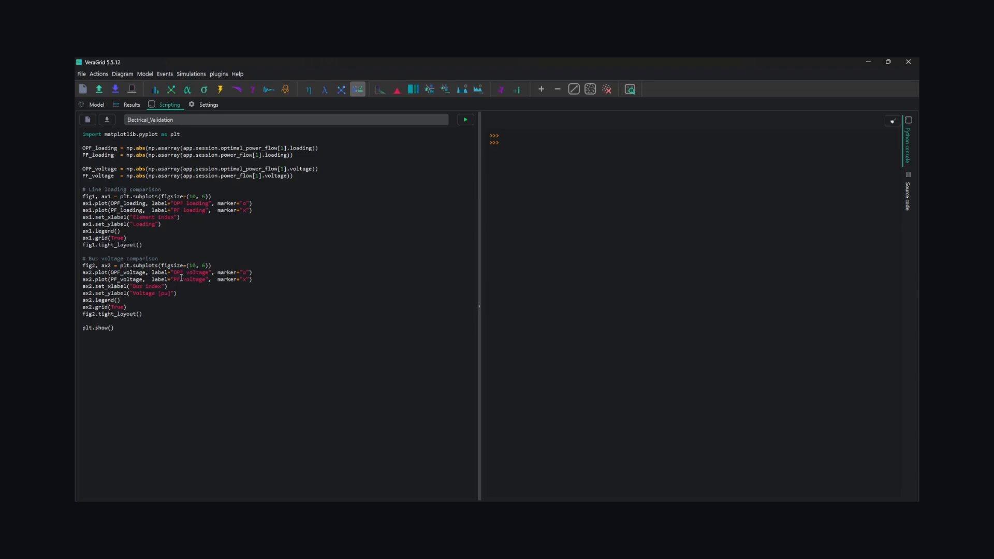
Set the optimal power flow method to Nonlinear OPF and rerun the optimal power flow
click(197, 105)
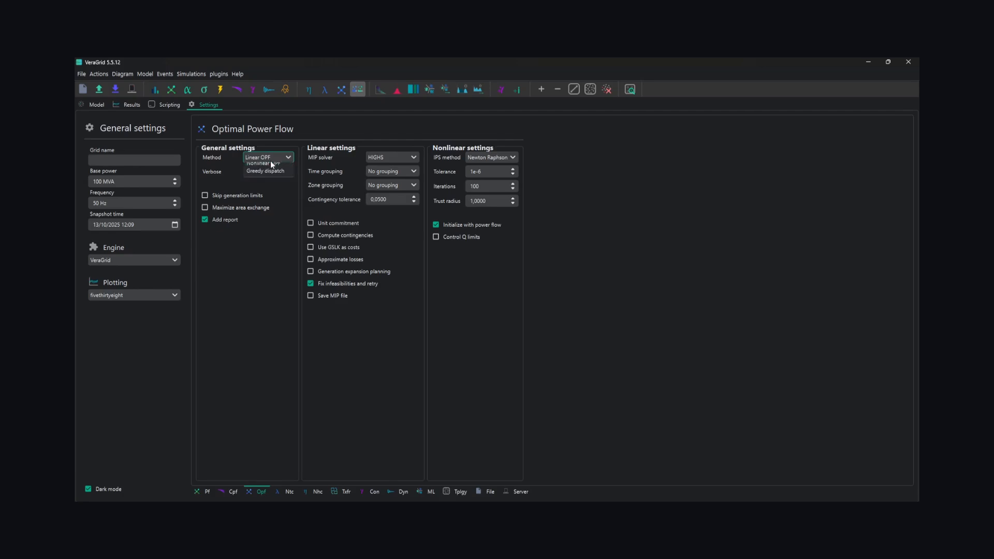
click(269, 177)
click(86, 104)
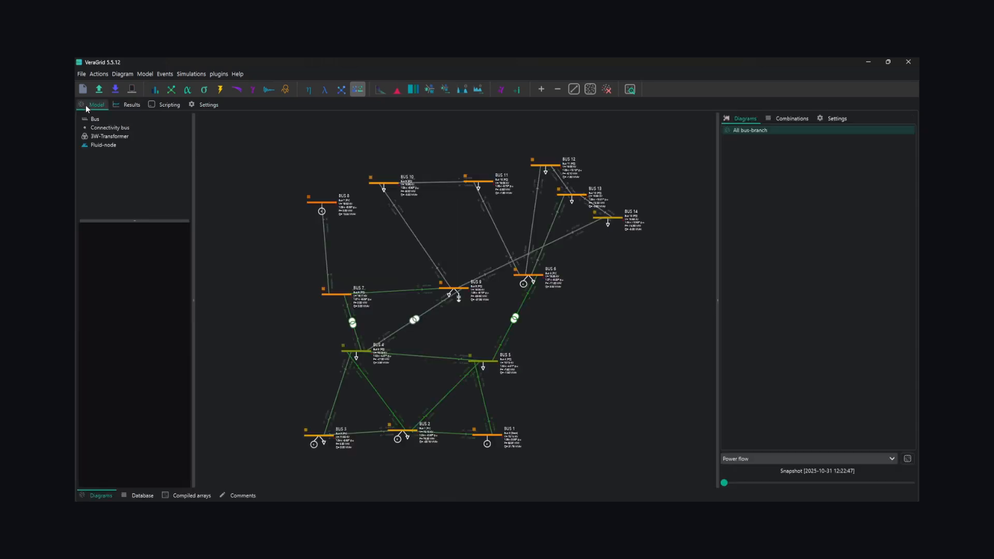
click(341, 91)
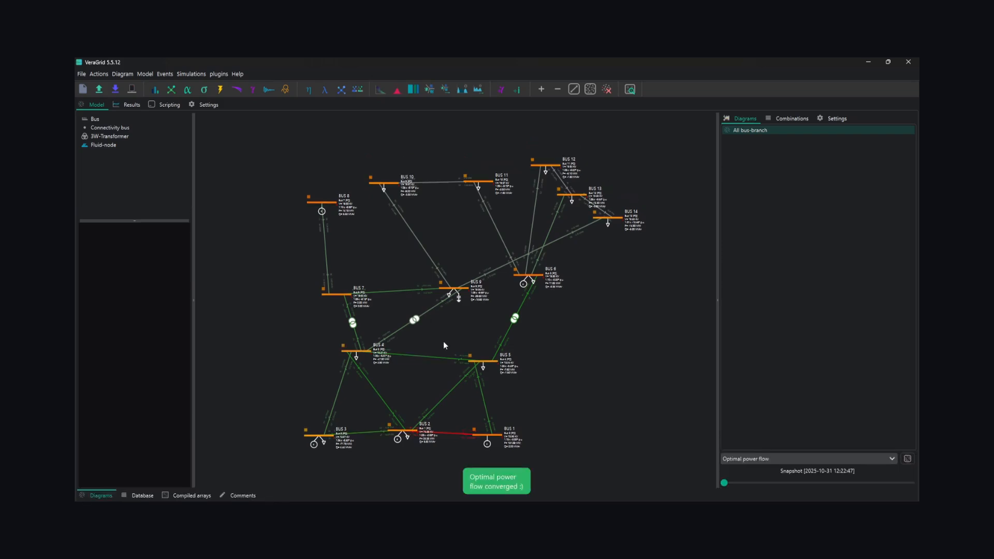
Inspect the generator reactive power and bus voltage module in the new optimal power flow results
click(123, 107)
click(88, 138)
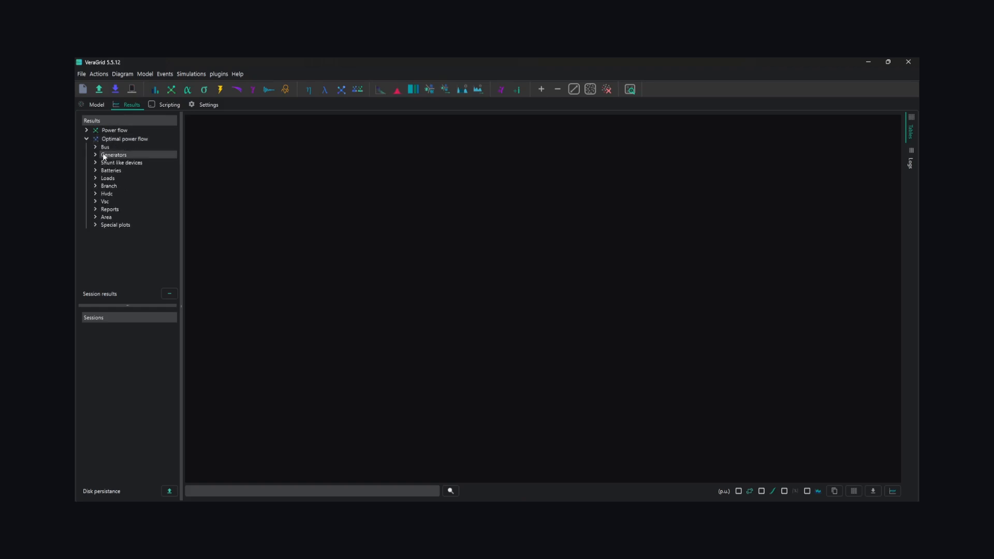
click(95, 156)
click(124, 171)
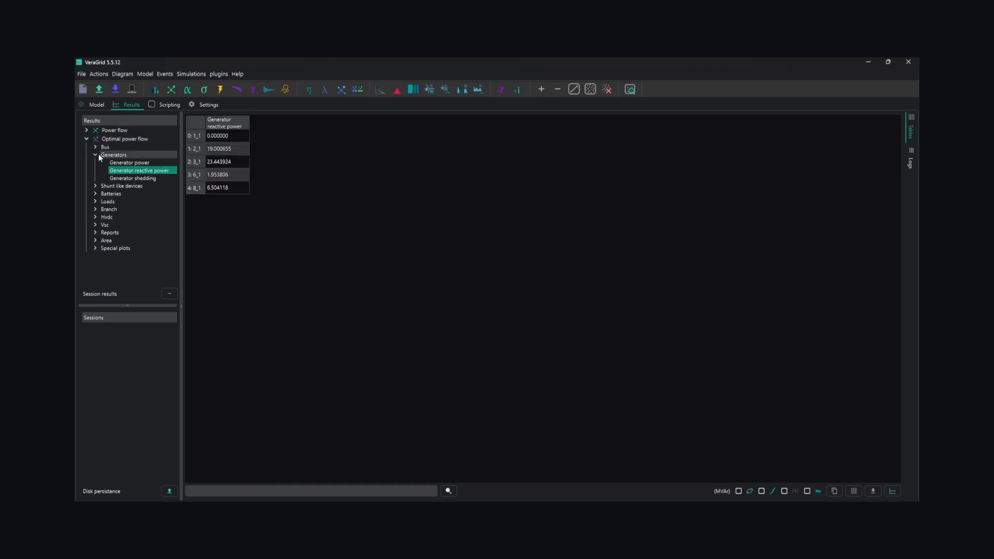
click(96, 148)
click(122, 157)
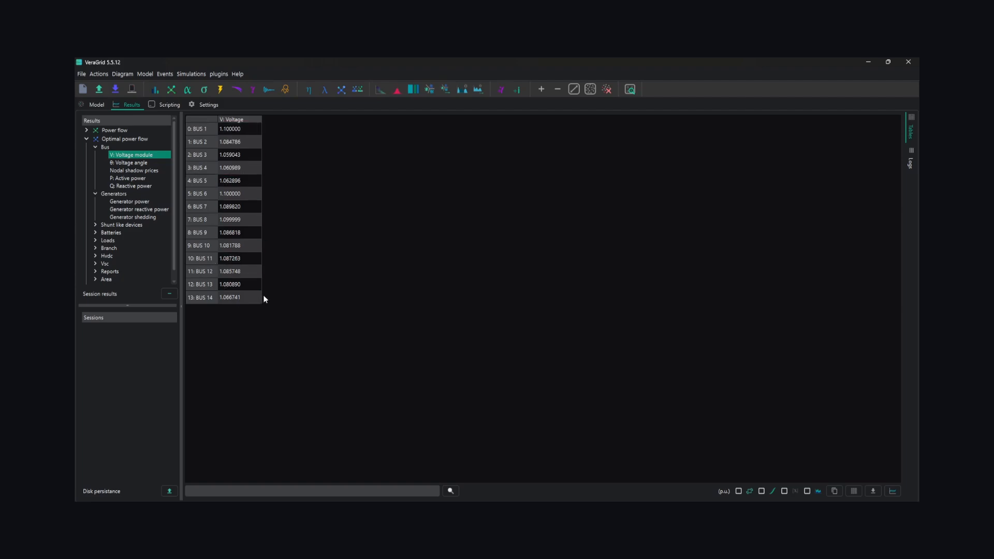
Return to the Electrical_Validation script
click(169, 105)
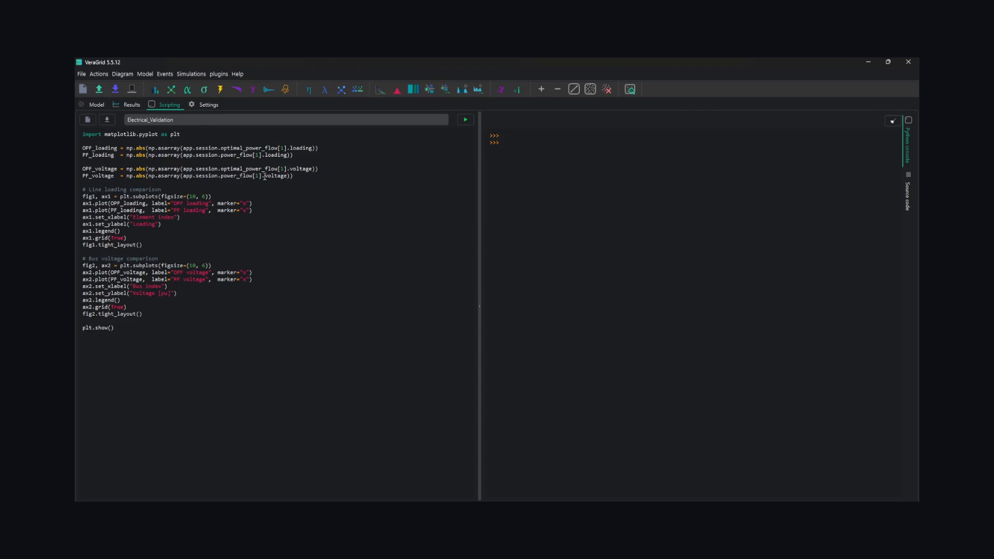